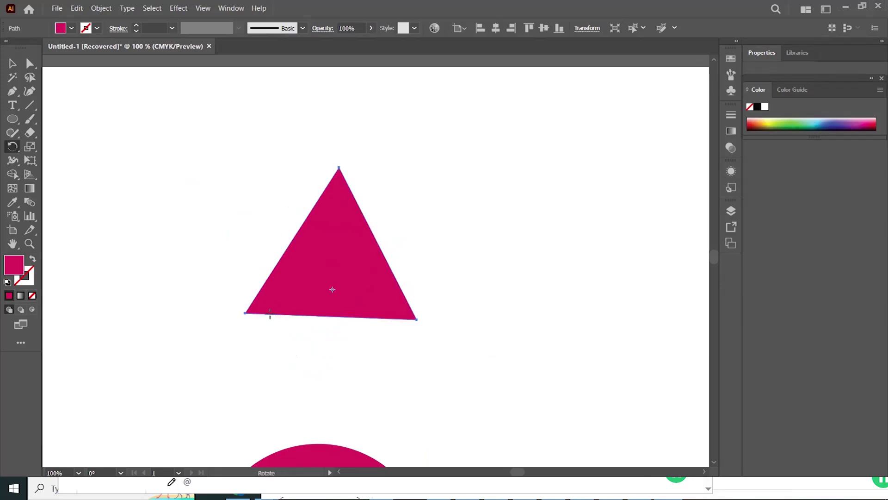
Rotate the triangle freehand around a reference point in its lower part so that its base lies nearly horizontal.
left_click_drag(319, 303, 345, 296)
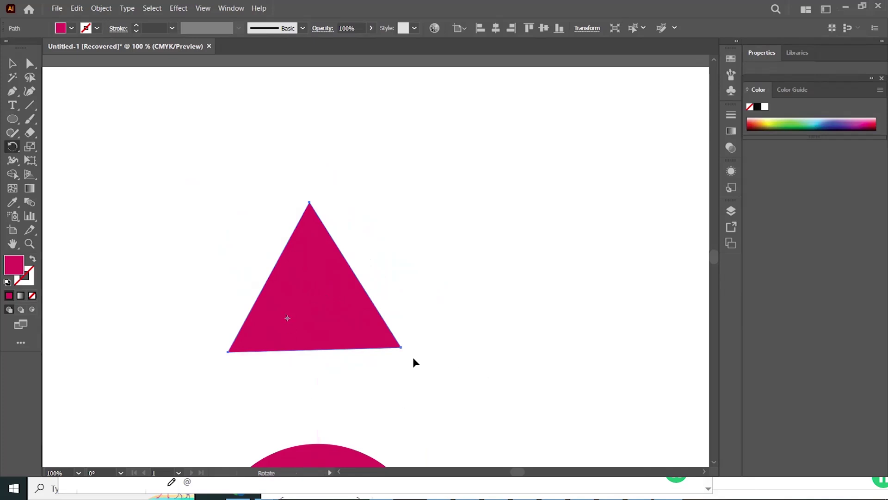
left_click_drag(405, 355, 433, 361)
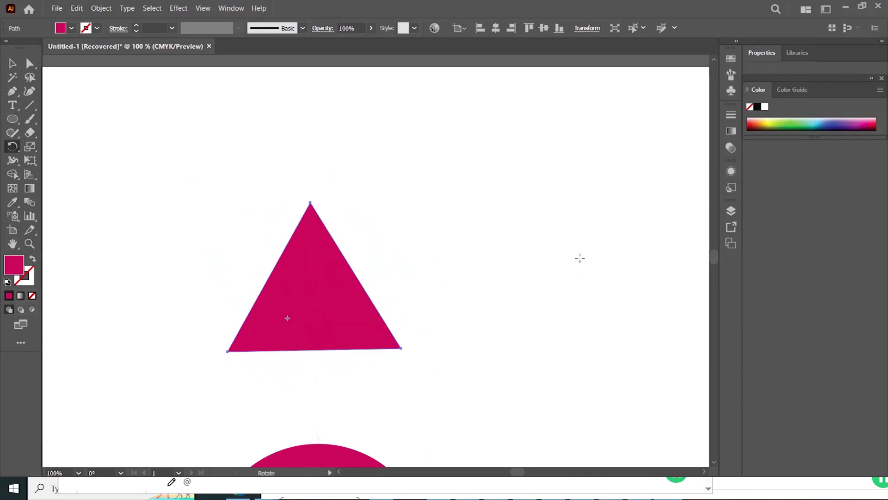
left_click(12, 64)
Make a rotated copy of the upper small circle, about 33.5° clockwise around a reference point below it.
key("space")
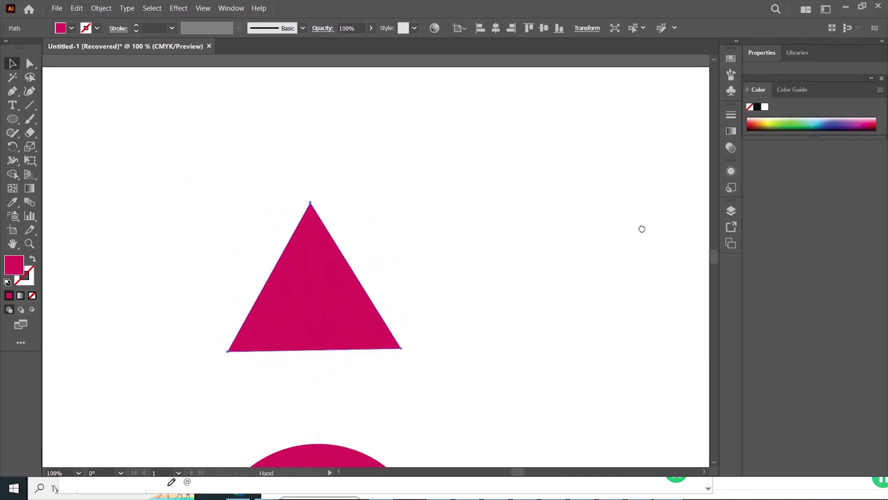
left_click_drag(642, 229, 418, 260)
left_click_drag(601, 278, 518, 287)
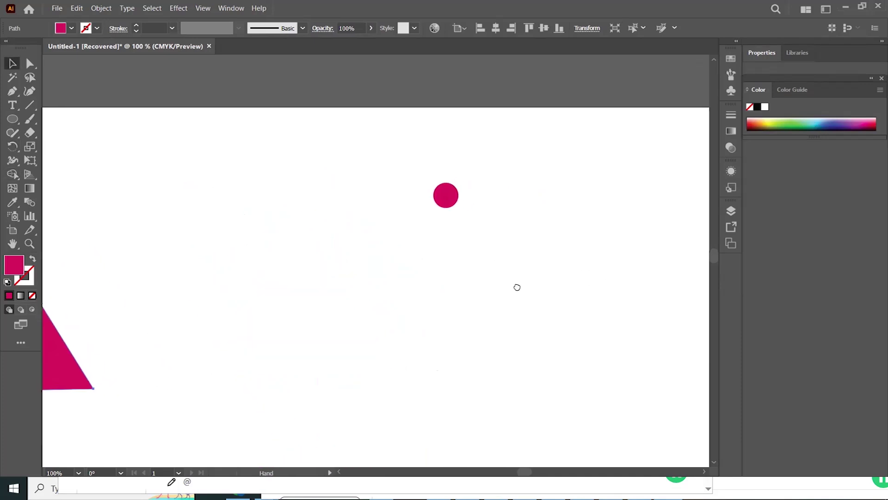
left_click(453, 203)
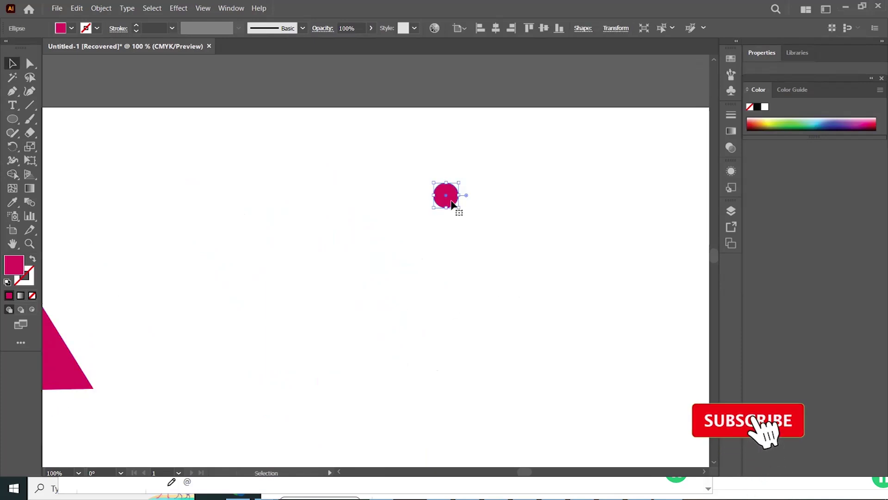
left_click(12, 146)
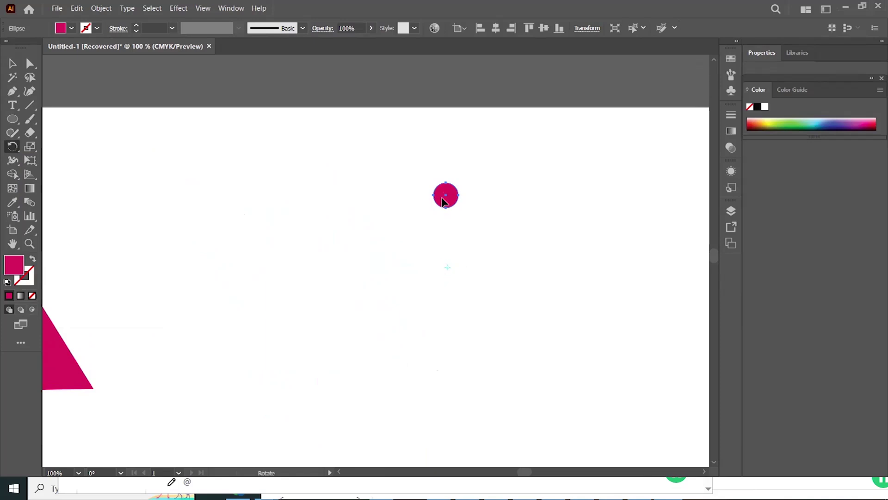
left_click_drag(448, 192, 481, 221)
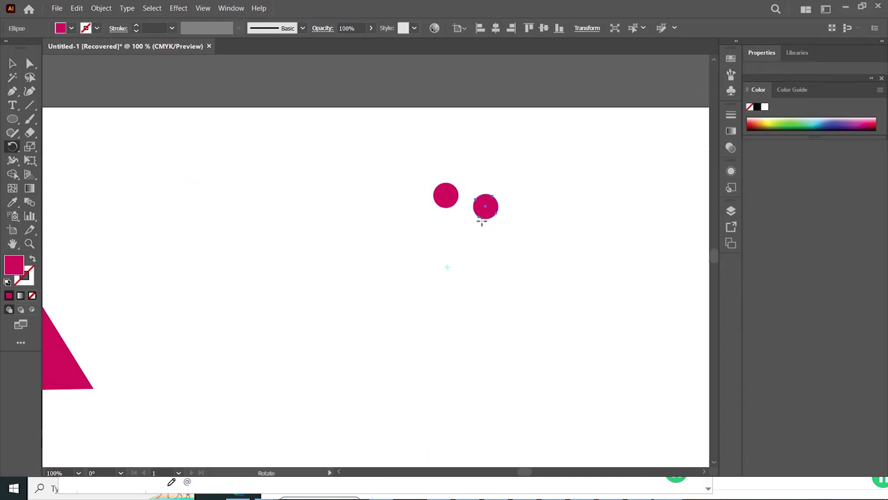
Repeat the rotated copy of the upper small circle until 11 circles form a closed ring.
key("ctrl+d")
key("ctrl+d")
key("ctrl+d")
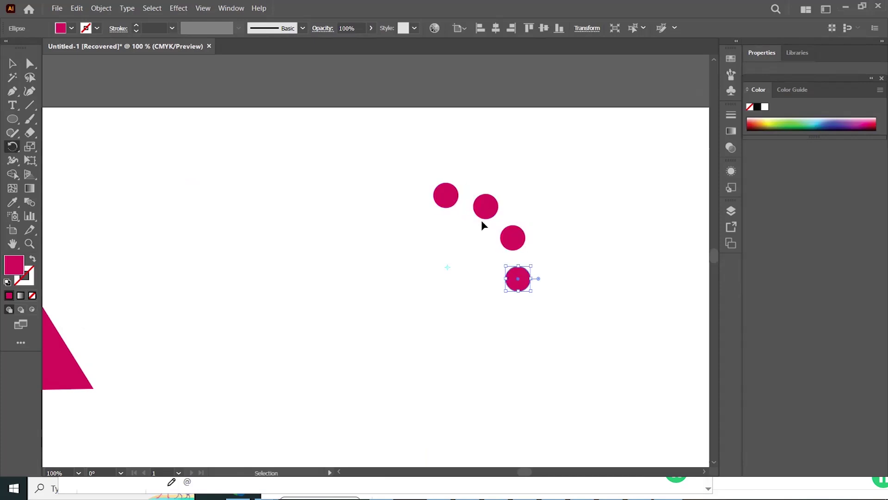
key("ctrl+d")
key("ctrl+d")
key("ctrl+d")
key("ctrl+d")
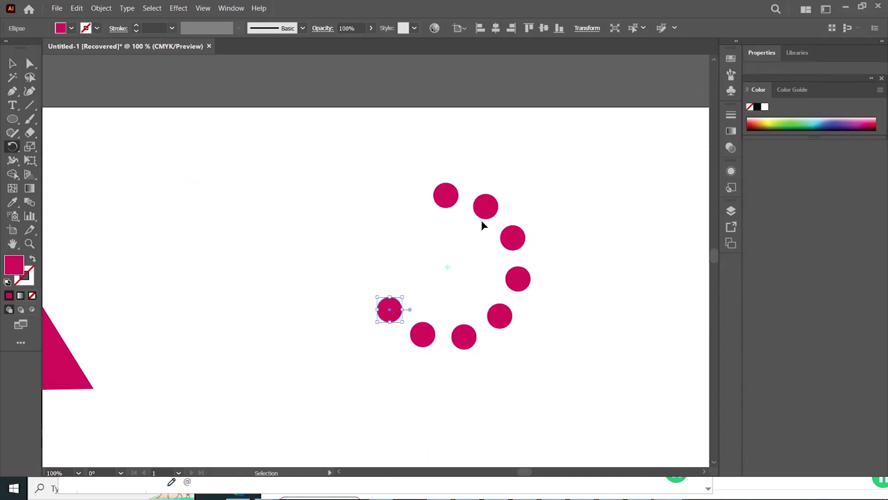
key("ctrl+d")
key("ctrl+d")
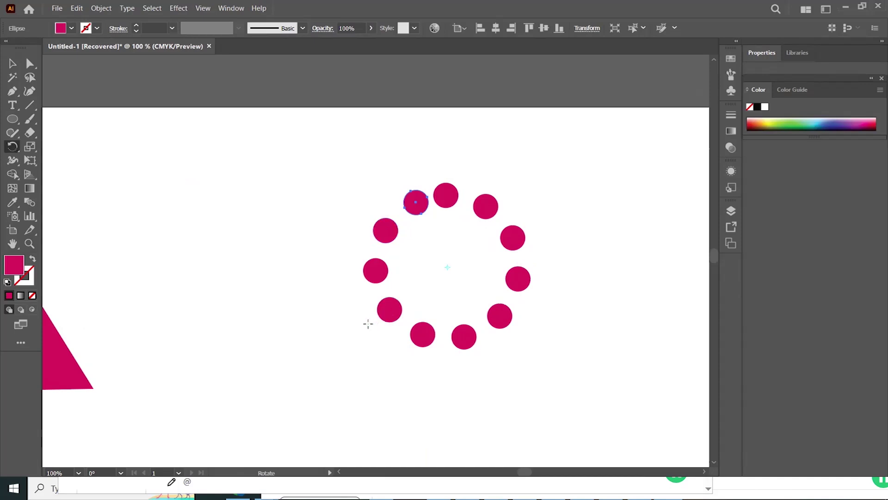
left_click(18, 66)
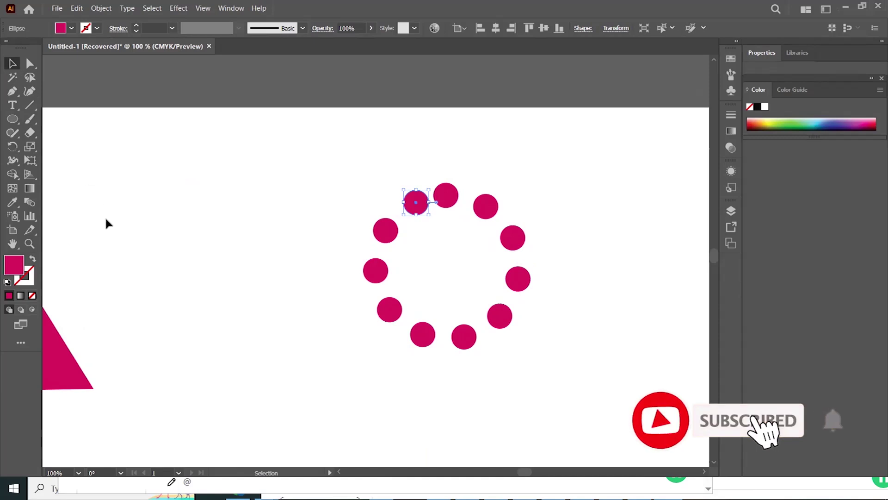
Copy the lower small circle with the Rotate options, turned about 33.5° clockwise around a point to its lower right.
key("space")
left_click_drag(352, 346, 421, 196)
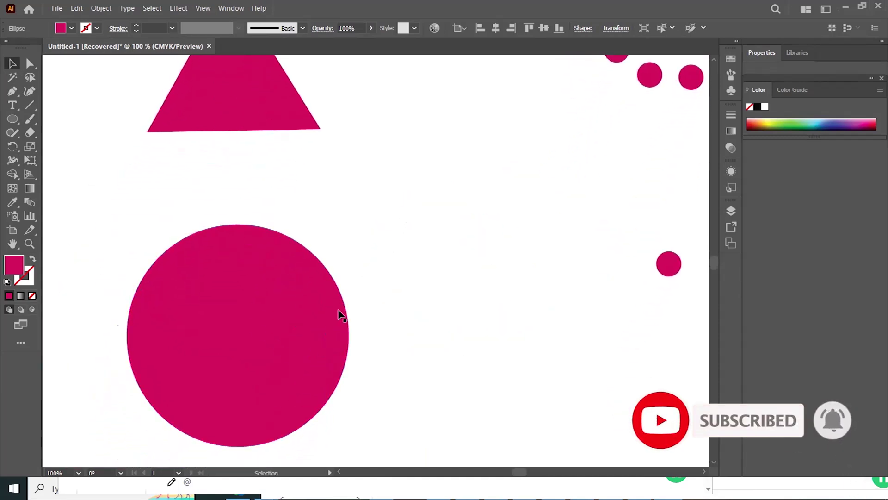
left_click(304, 342)
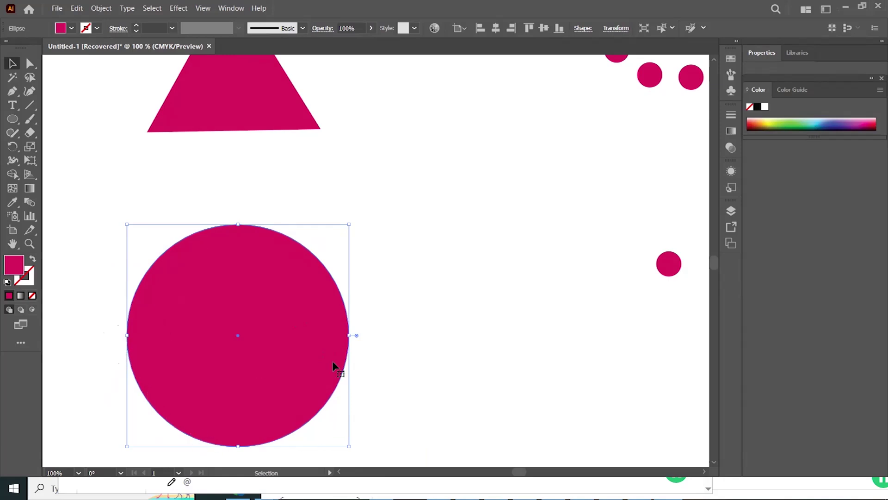
left_click(521, 337)
left_click_drag(543, 353, 312, 367)
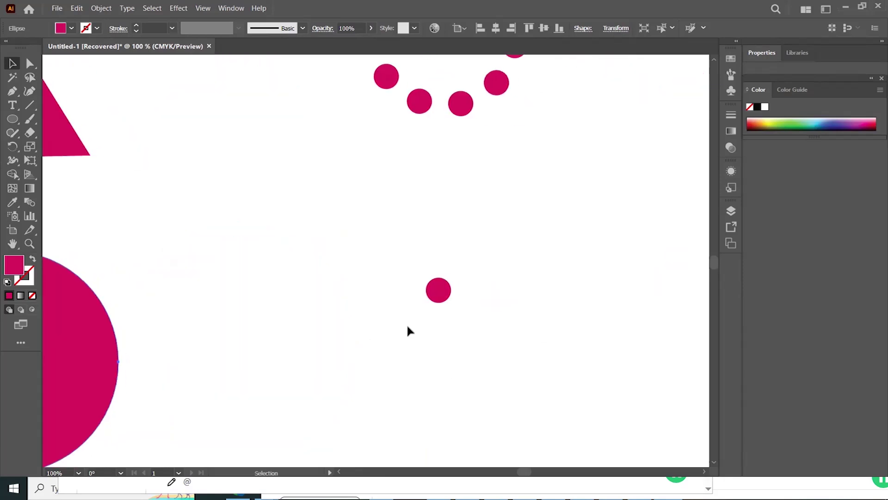
left_click(436, 287)
left_click(13, 147)
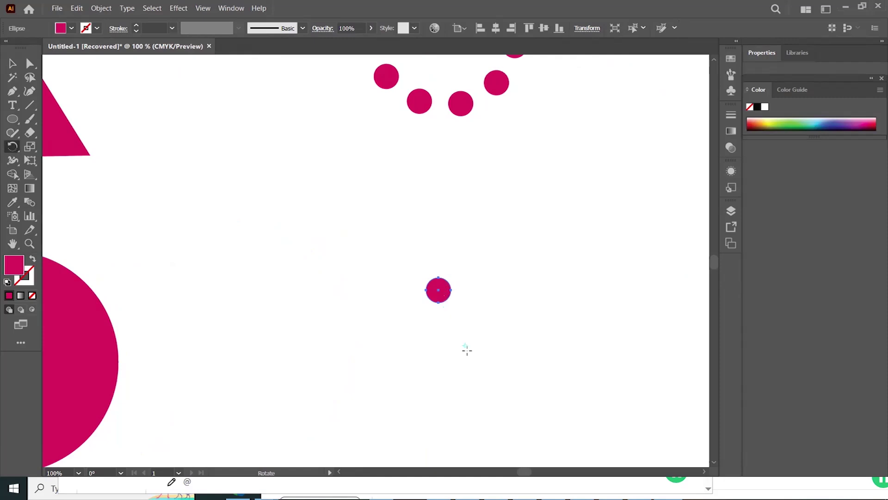
left_click(520, 393, "alt")
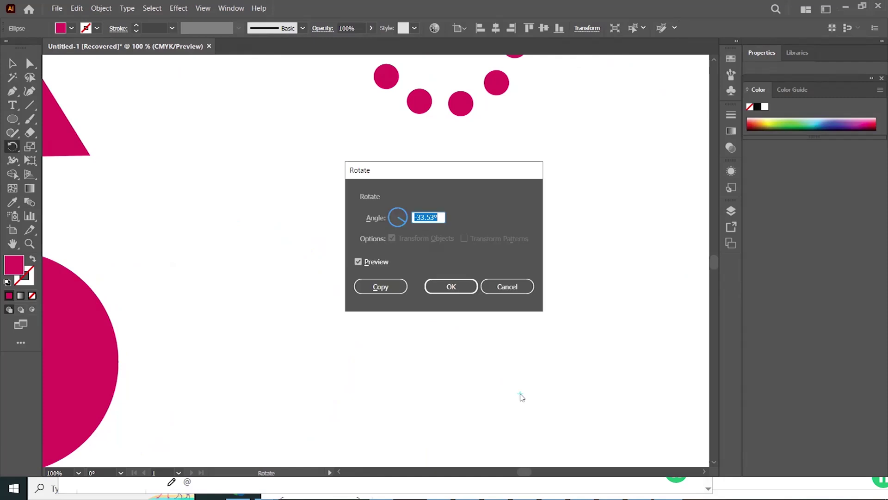
left_click_drag(440, 168, 533, 177)
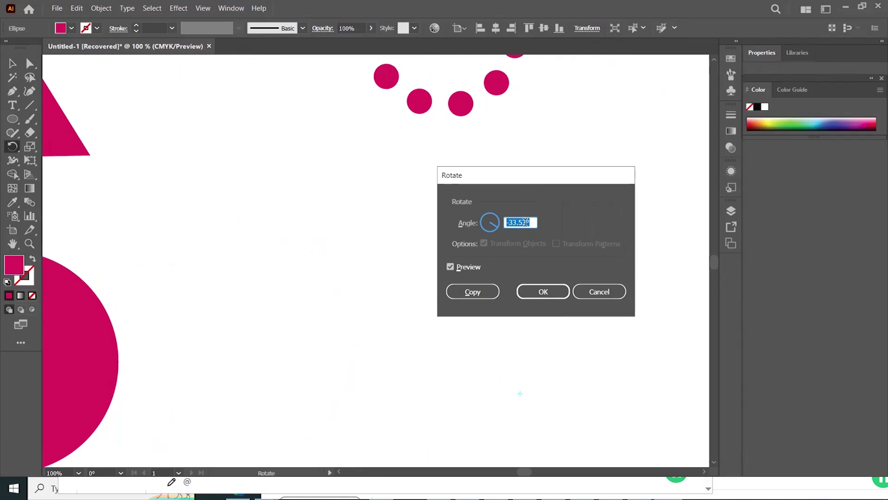
type("360")
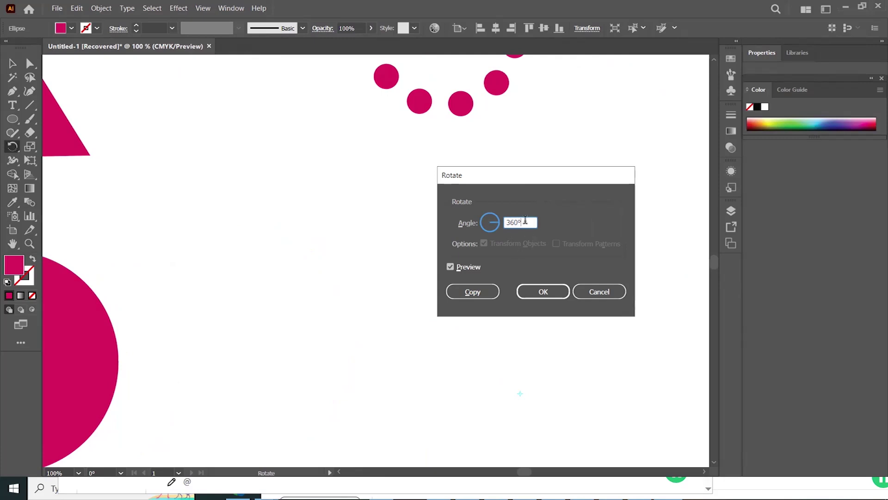
type("15")
left_click(473, 292)
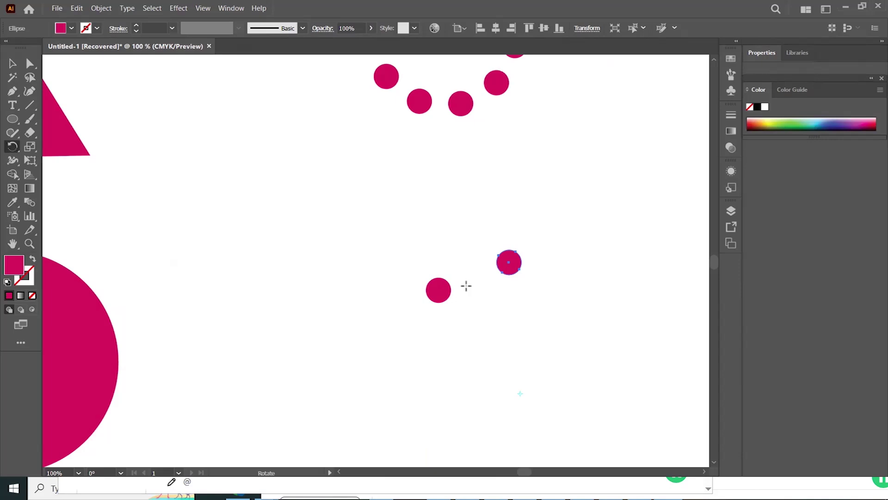
Repeat the rotated copy of the lower small circle until a wider ring of 11 circles is complete, and deselect it.
key("ctrl+d")
key("ctrl+d")
key("ctrl+d")
key("ctrl+d")
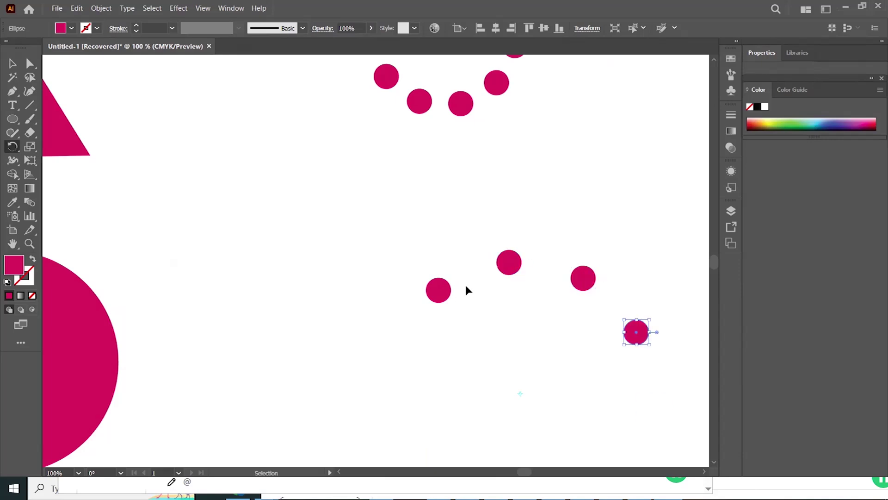
left_click(465, 290)
key("ctrl+d")
key("ctrl+d")
key("ctrl+d")
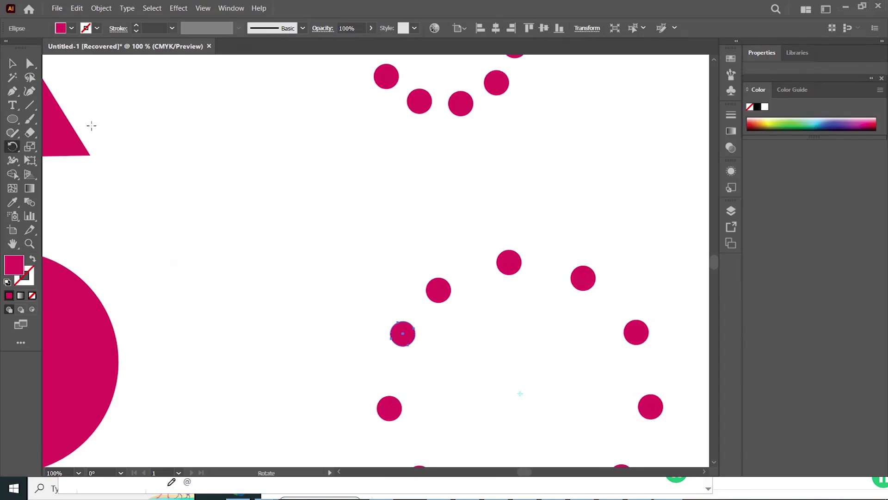
left_click(13, 63)
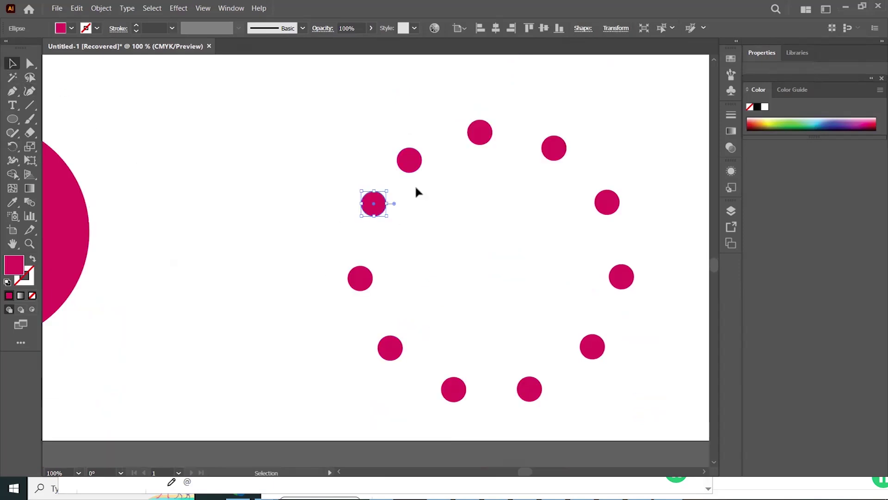
left_click(295, 254)
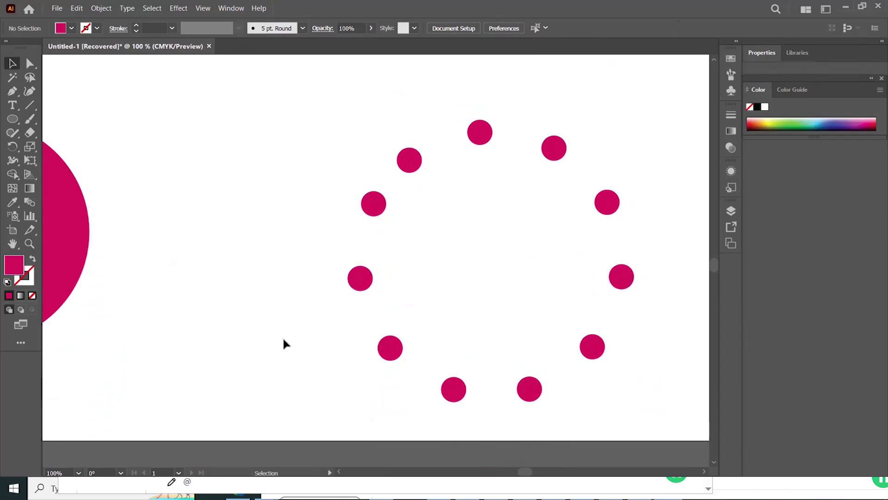
Move the billboard photo onto the artboard below the triangle, deleting the large circle to make room for it.
left_click_drag(232, 317, 419, 389)
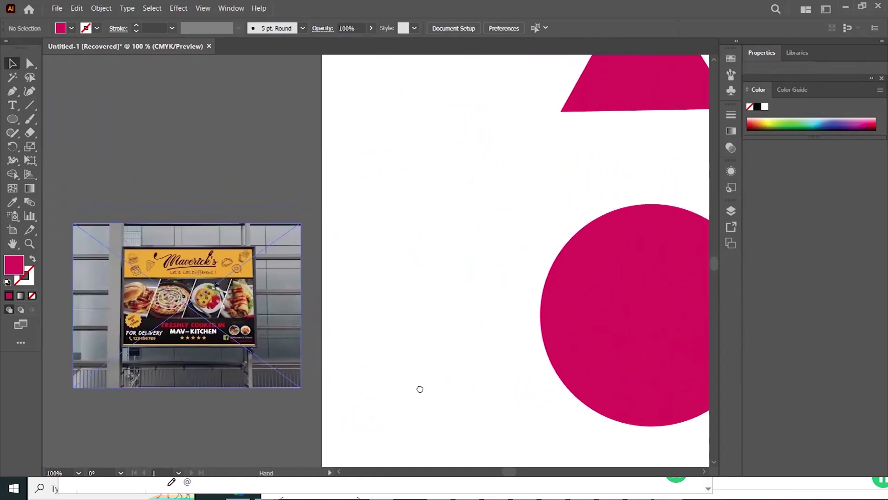
left_click_drag(235, 363, 371, 331)
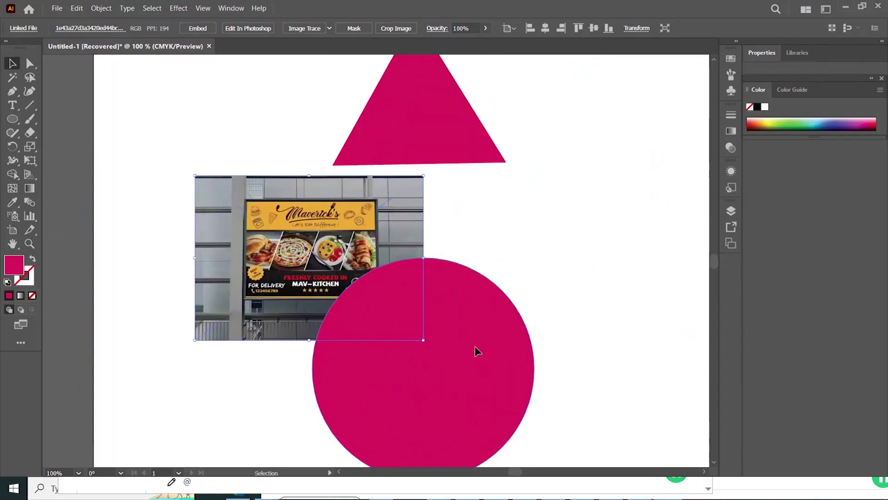
left_click(475, 348)
key("Delete")
left_click_drag(265, 303, 390, 358)
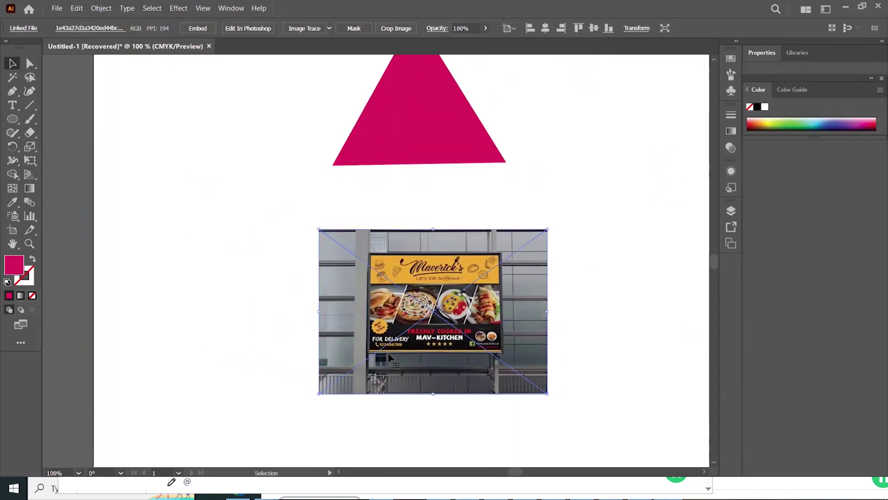
Rotate the billboard photo freehand around a point near its lower edge, turning it upside down and back to a slight clockwise tilt.
left_click(12, 147)
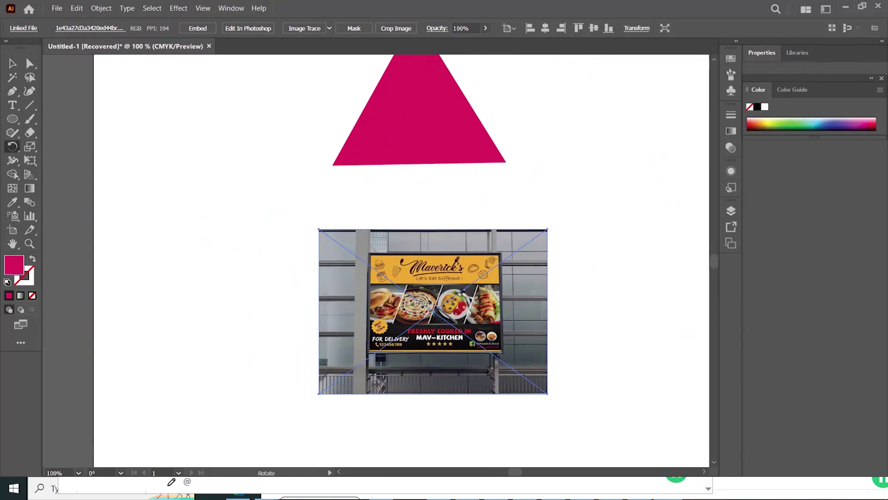
left_click_drag(485, 325, 380, 296)
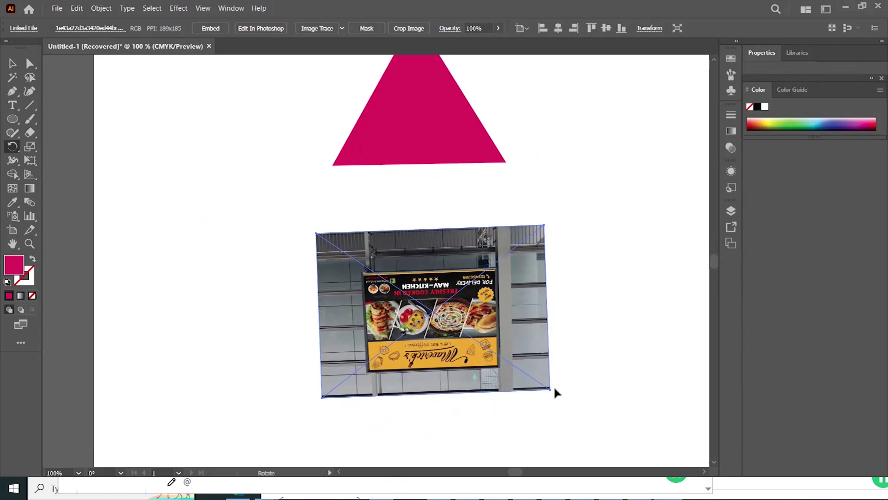
left_click_drag(552, 392, 267, 285)
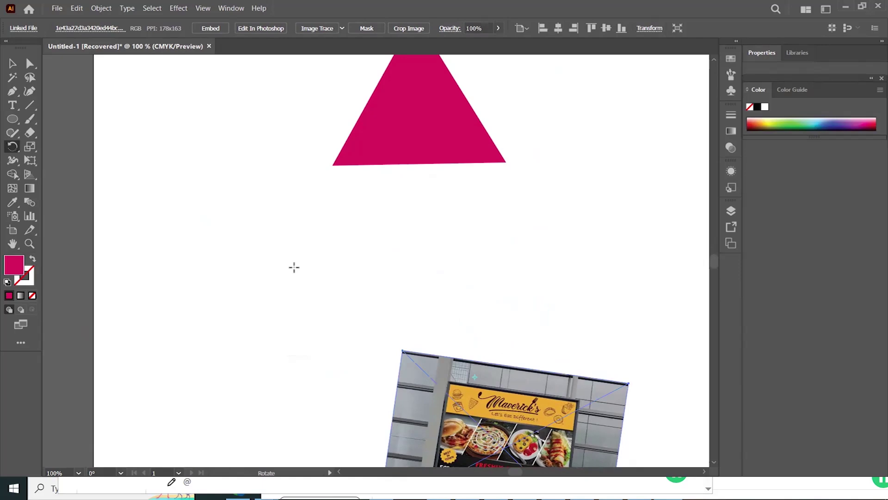
left_click(12, 63)
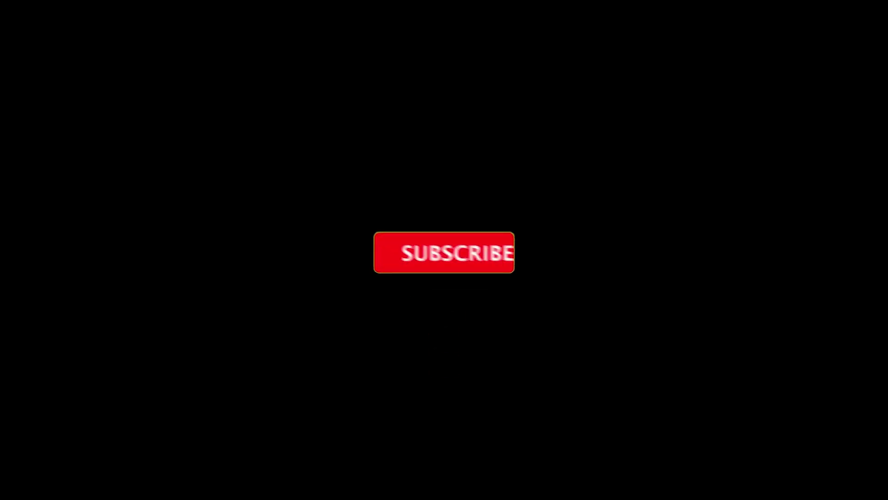